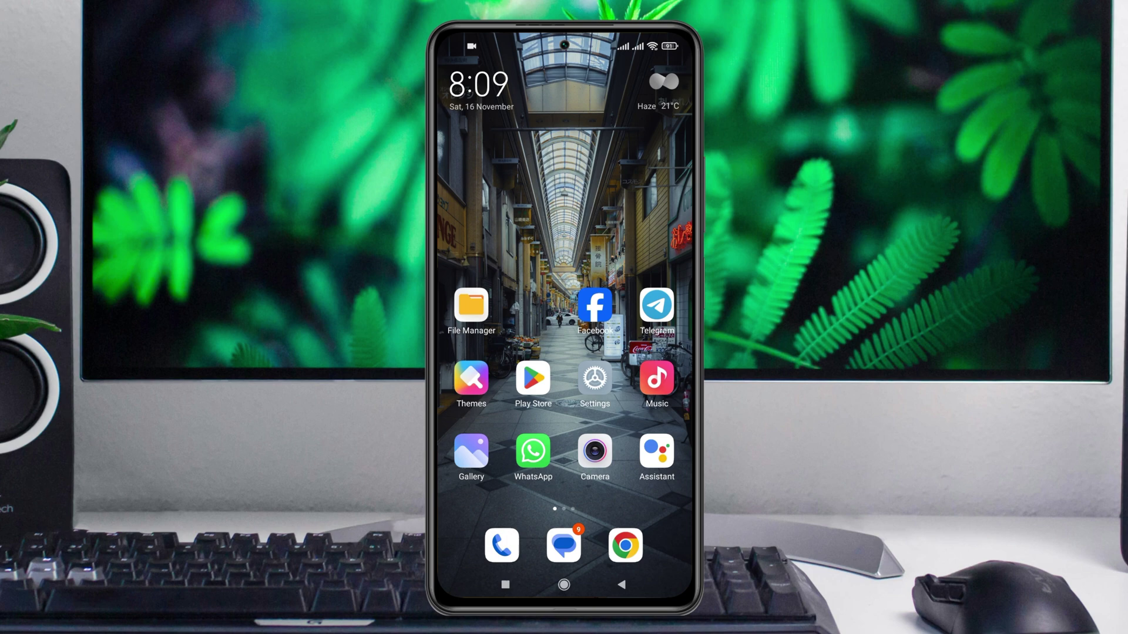
Launch Facebook and reach the Tab bar settings page under Preferences.
click(595, 306)
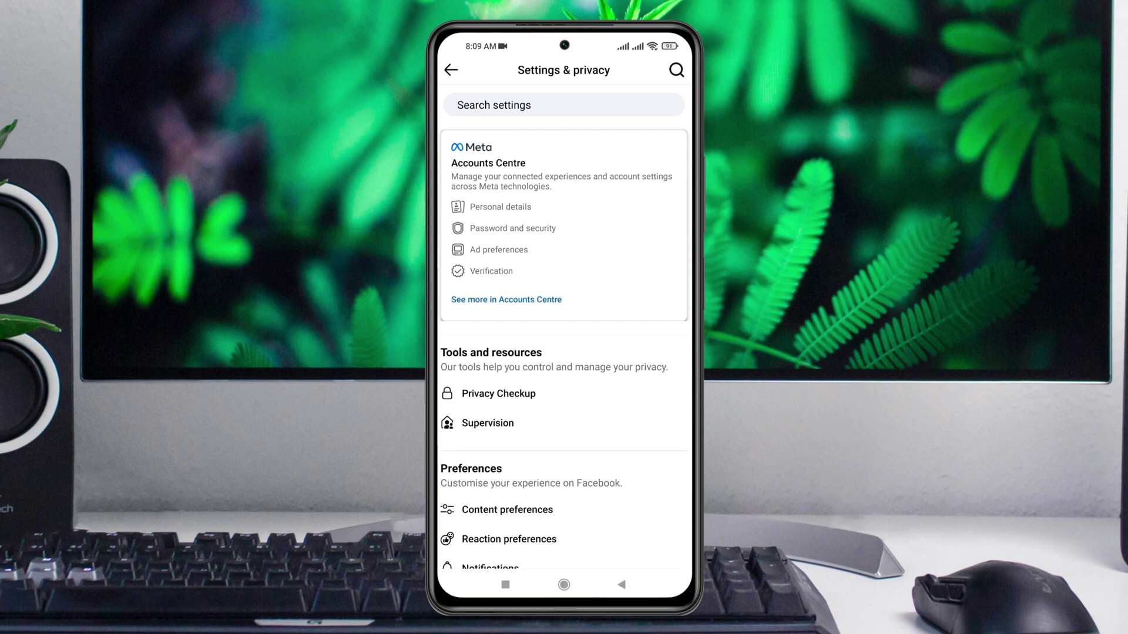
scroll(565, 326, down, 5)
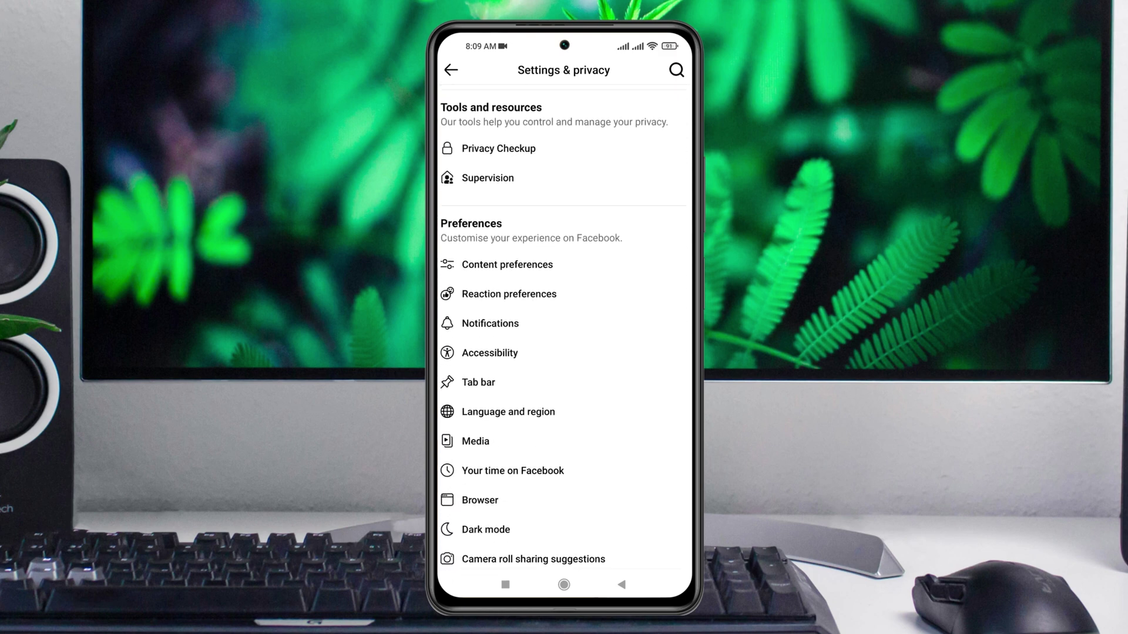
scroll(565, 327, down, 1)
click(478, 355)
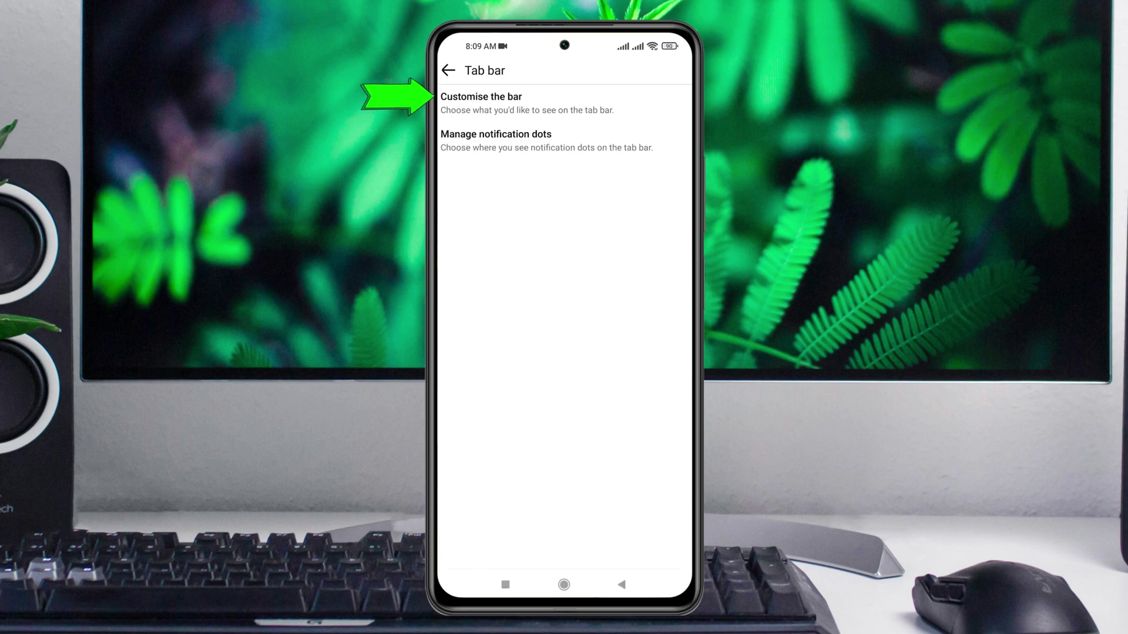
Set the Video shortcut to Hide in Customise the bar, then return to settings.
click(482, 103)
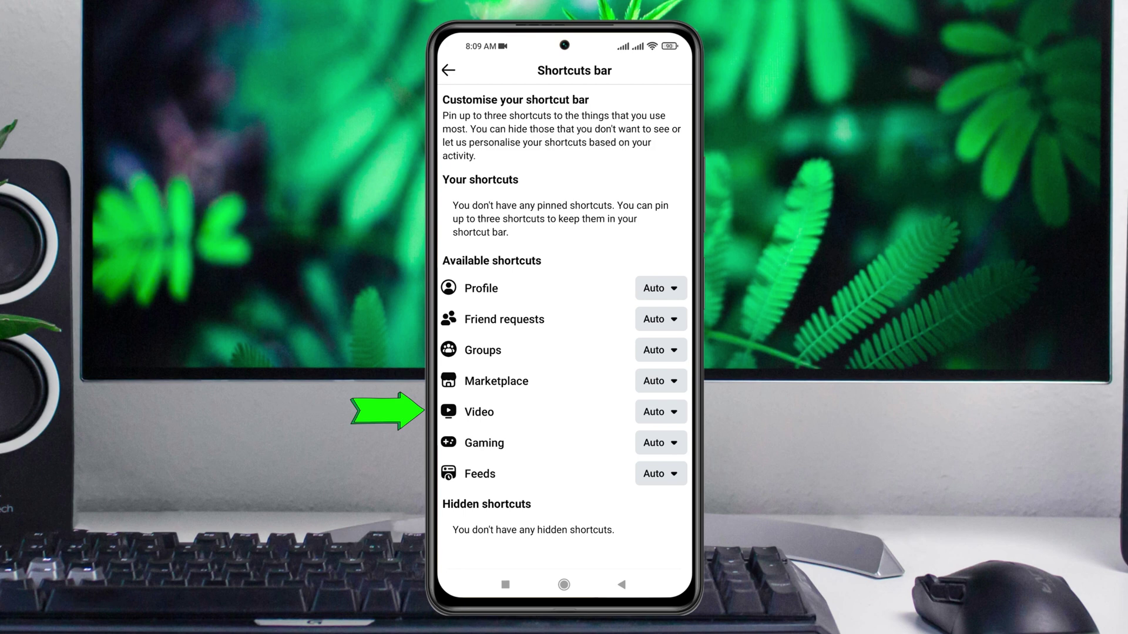
click(661, 412)
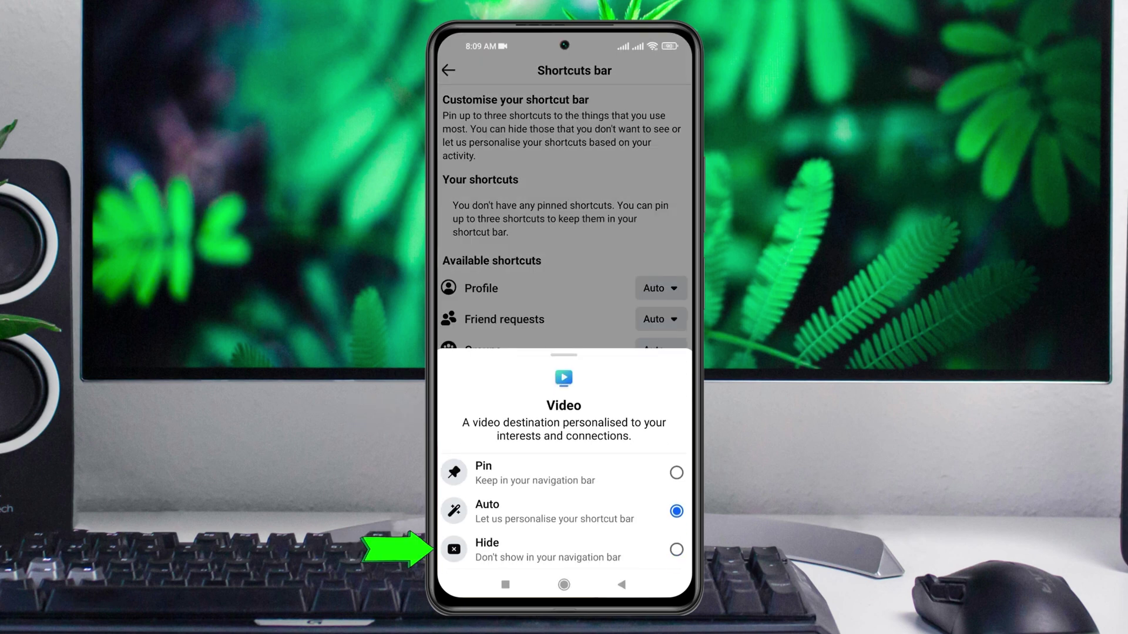
click(677, 549)
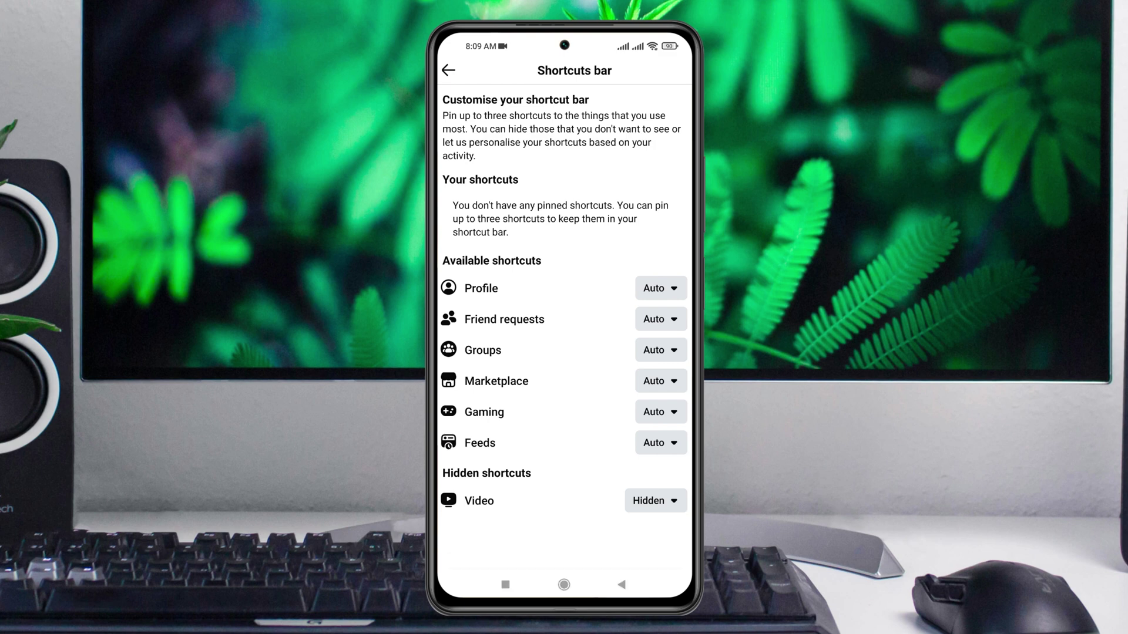
key(Escape)
key(Escape)
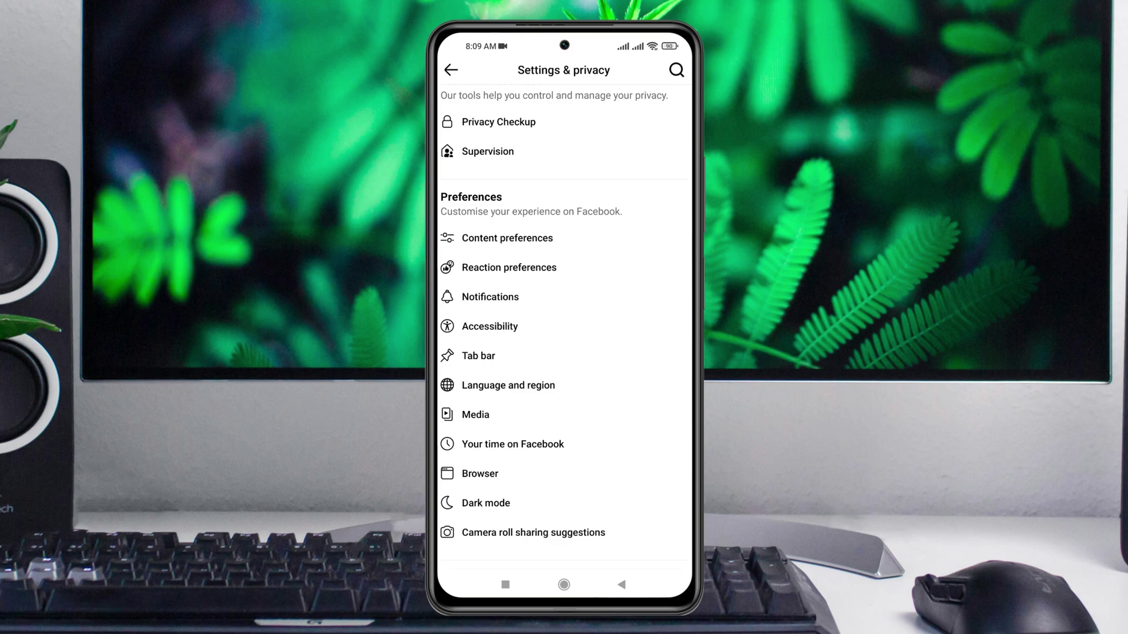
Clear Facebook from Recents, relaunch it and go to its menu page.
click(505, 584)
click(564, 514)
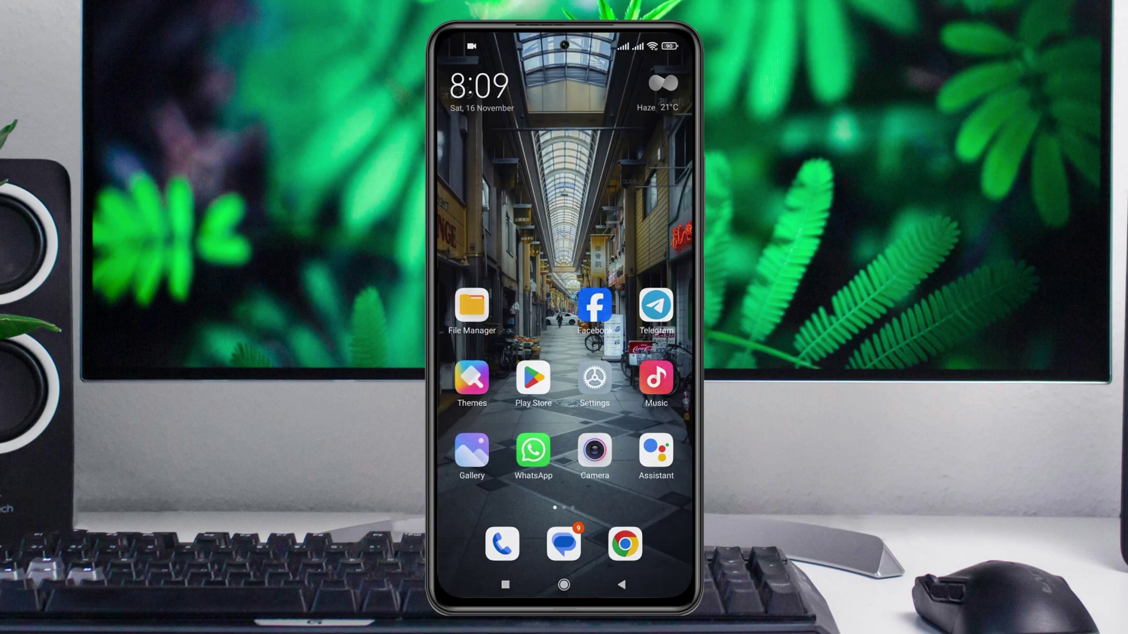
click(595, 306)
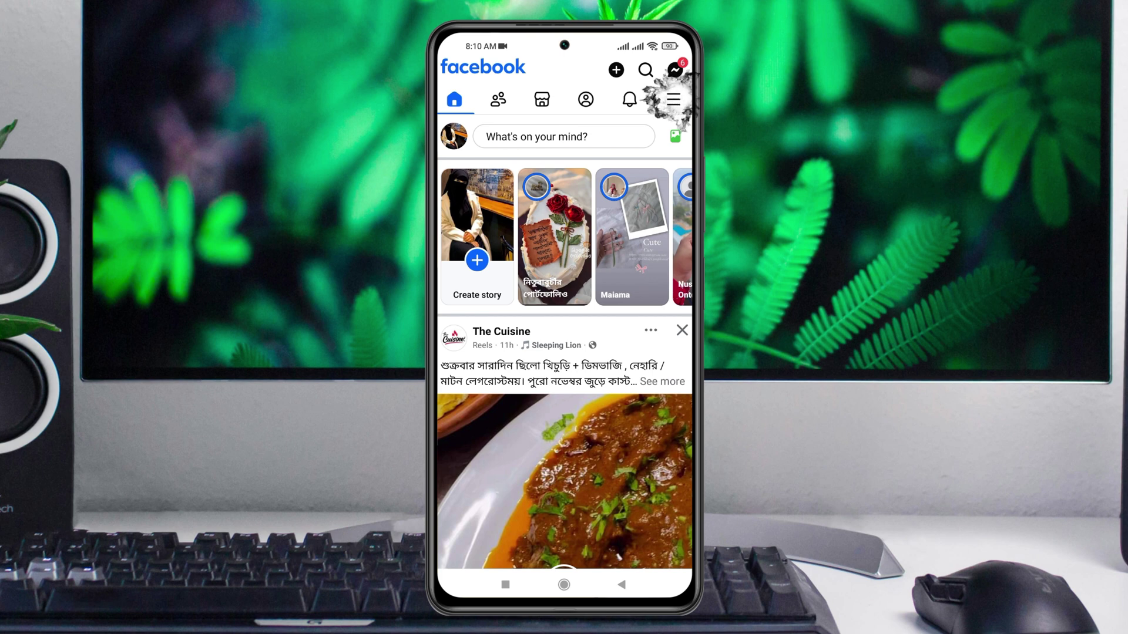
click(673, 99)
scroll(564, 352, down, 2)
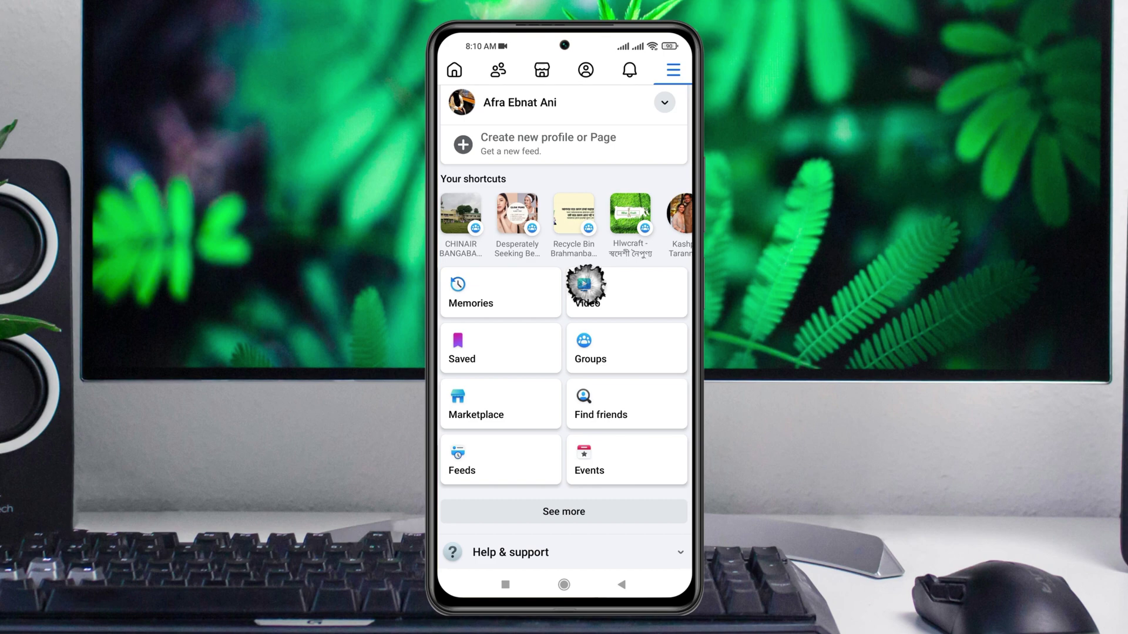
View the Video section's For you feed of long videos, then return Home.
click(583, 284)
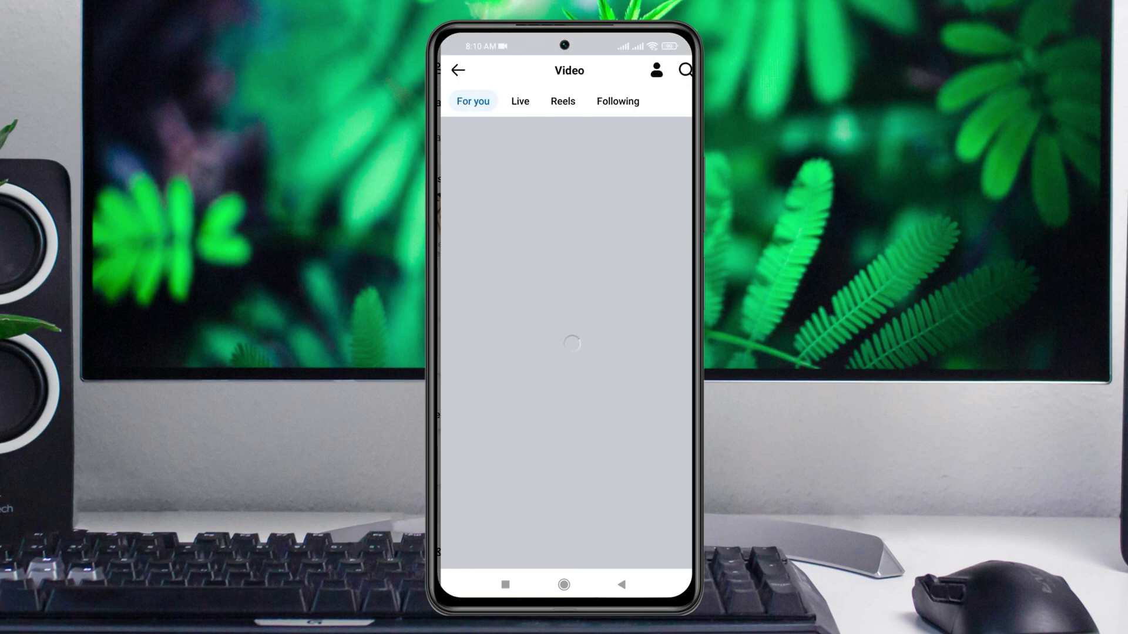
scroll(565, 352, down, 3)
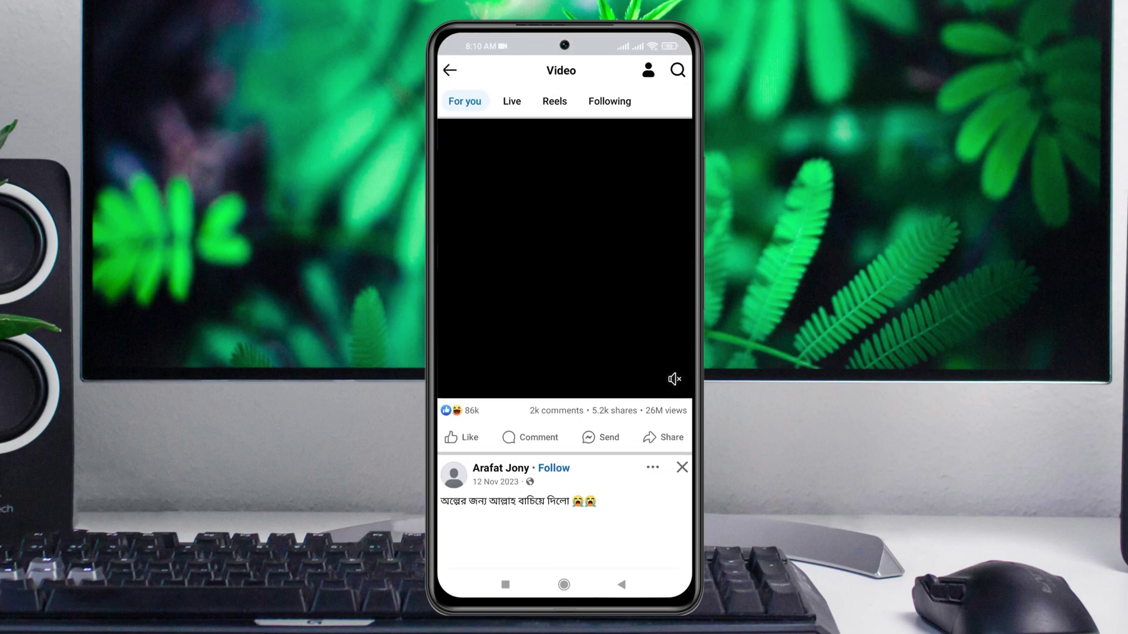
scroll(564, 352, down, 3)
scroll(564, 352, down, 3)
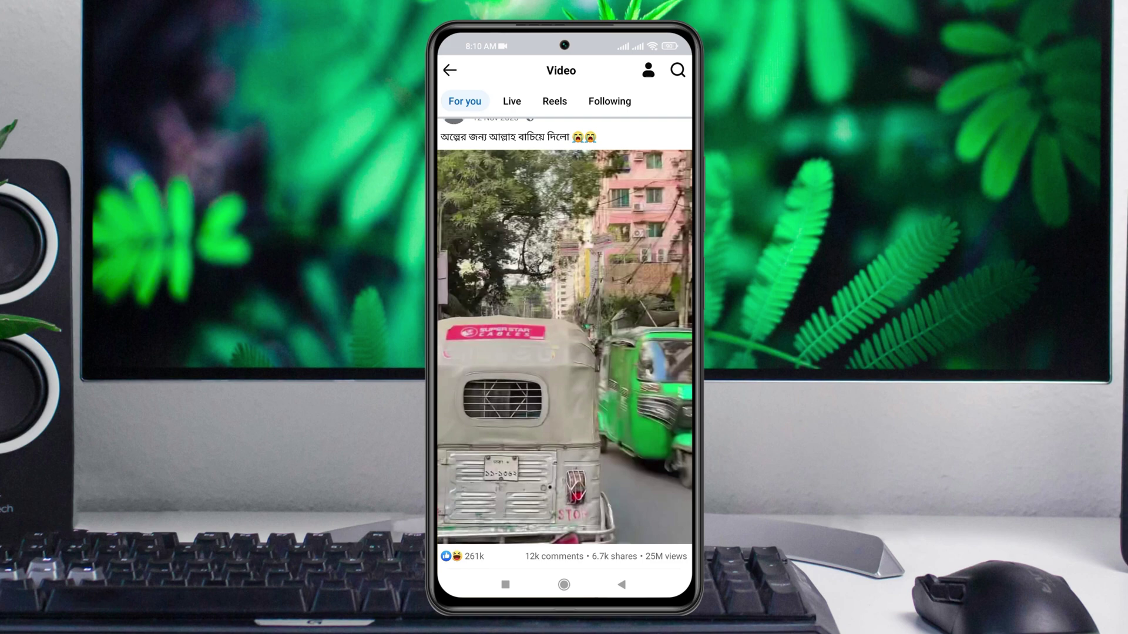
scroll(565, 353, down, 5)
scroll(564, 353, down, 2)
scroll(564, 352, down, 2)
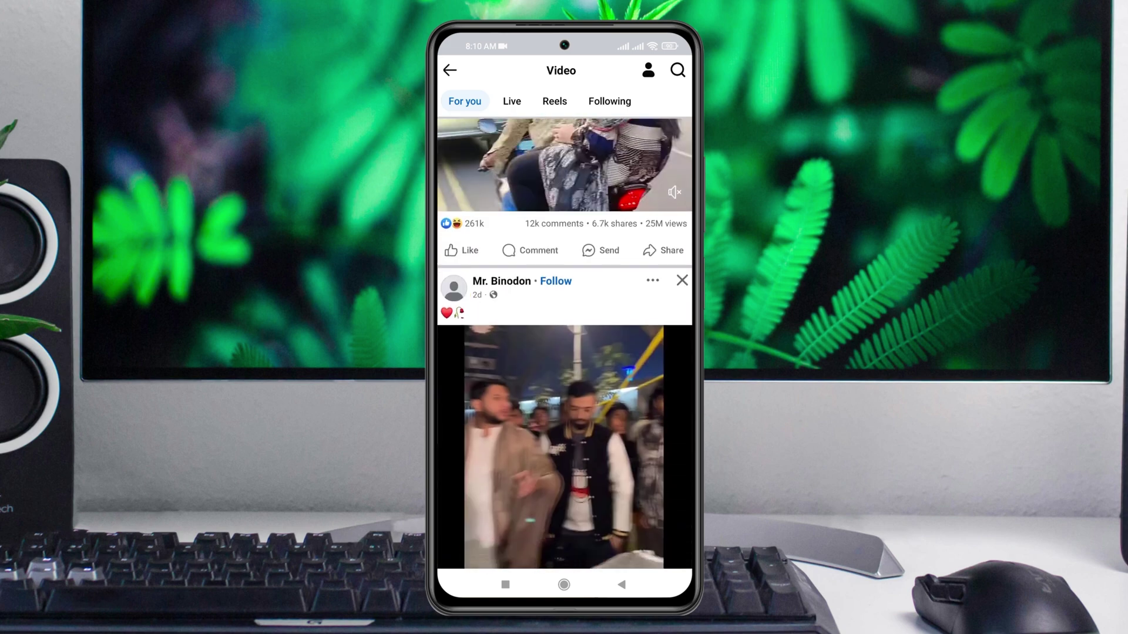
scroll(564, 353, down, 3)
scroll(564, 353, down, 2)
scroll(565, 352, down, 2)
scroll(564, 352, down, 5)
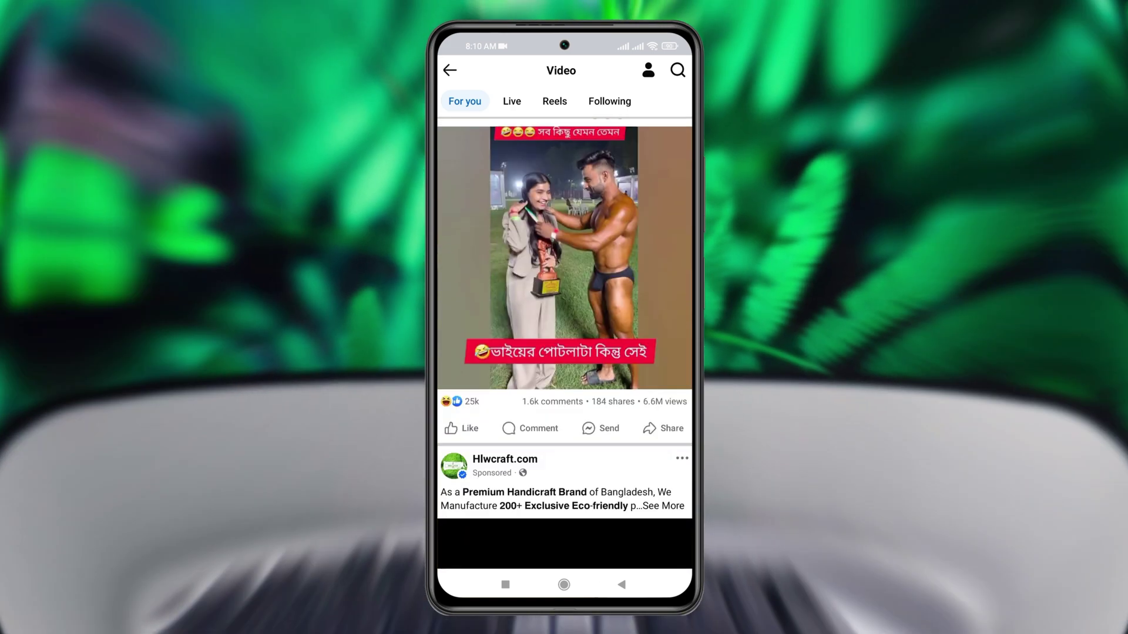
scroll(565, 353, down, 3)
scroll(564, 353, down, 1)
scroll(565, 352, down, 2)
scroll(564, 353, down, 3)
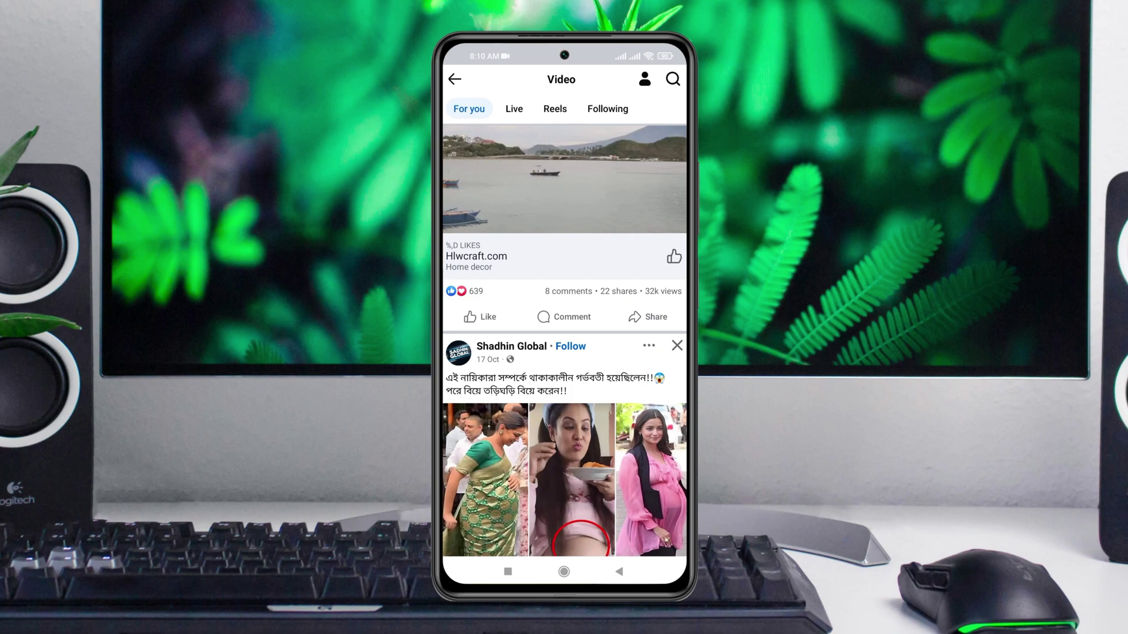
scroll(564, 353, down, 3)
scroll(564, 353, down, 3)
scroll(565, 352, down, 3)
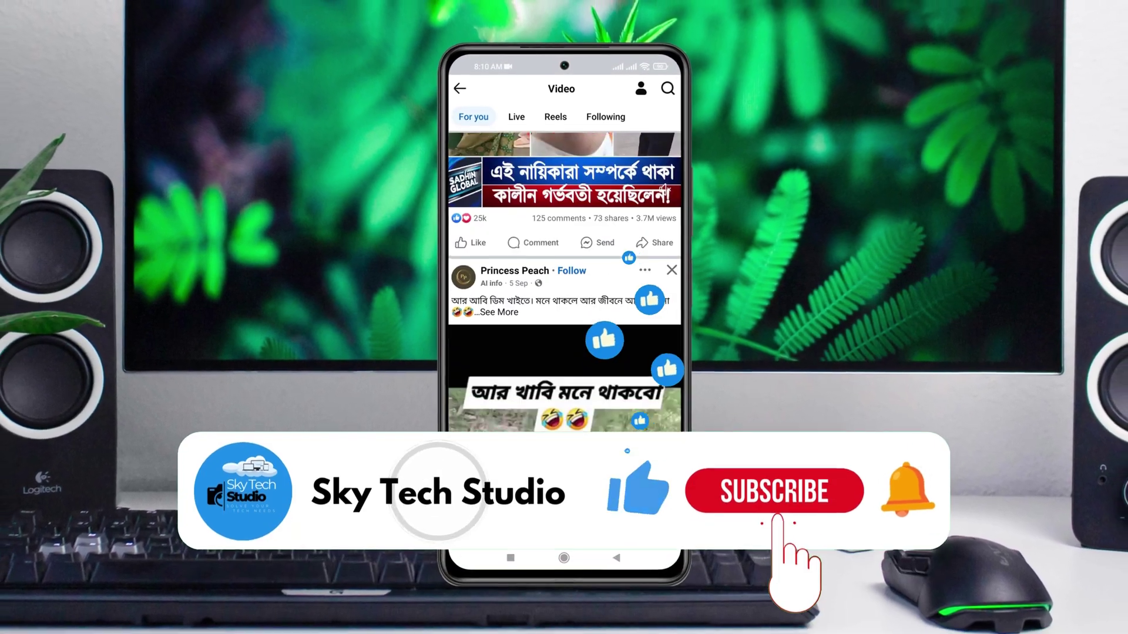
scroll(565, 352, down, 3)
scroll(564, 352, down, 2)
scroll(565, 265, down, 2)
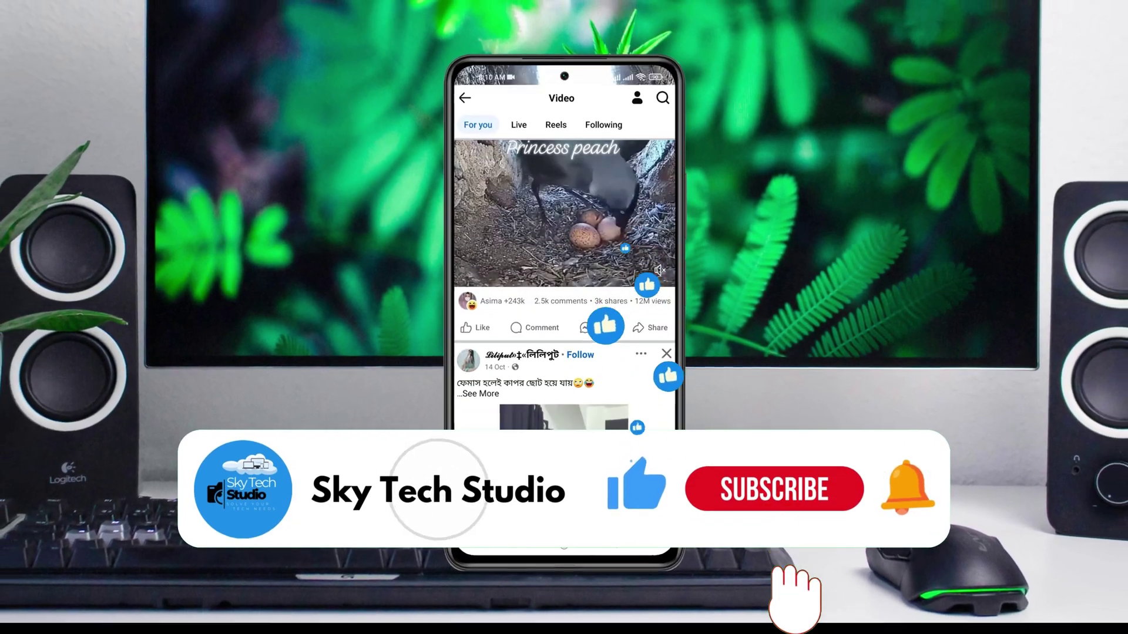
key(Home)
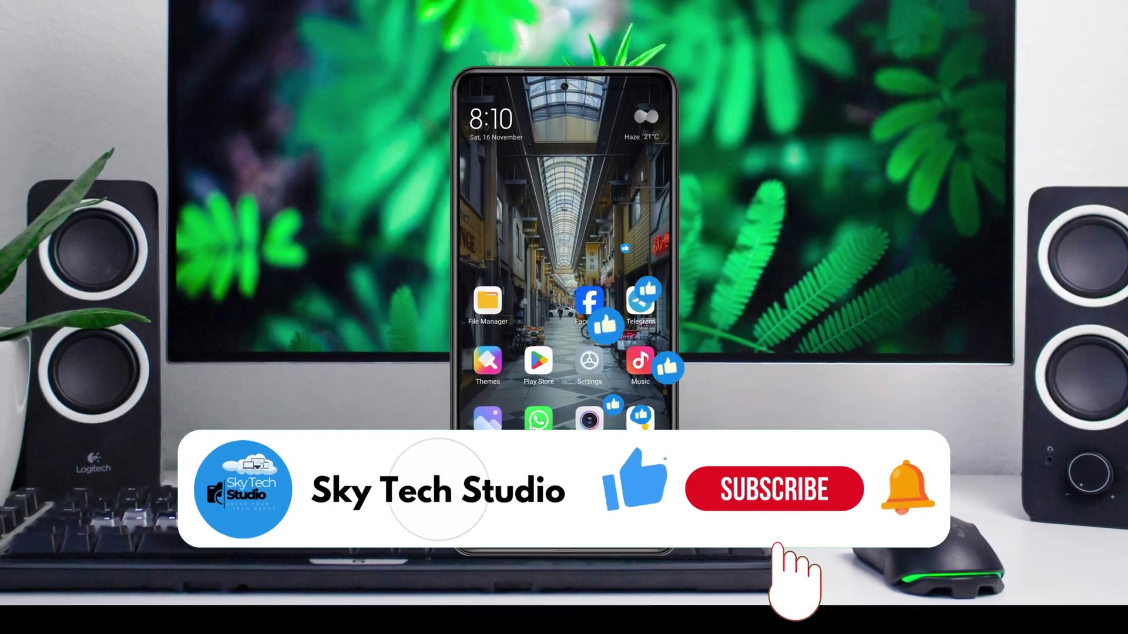